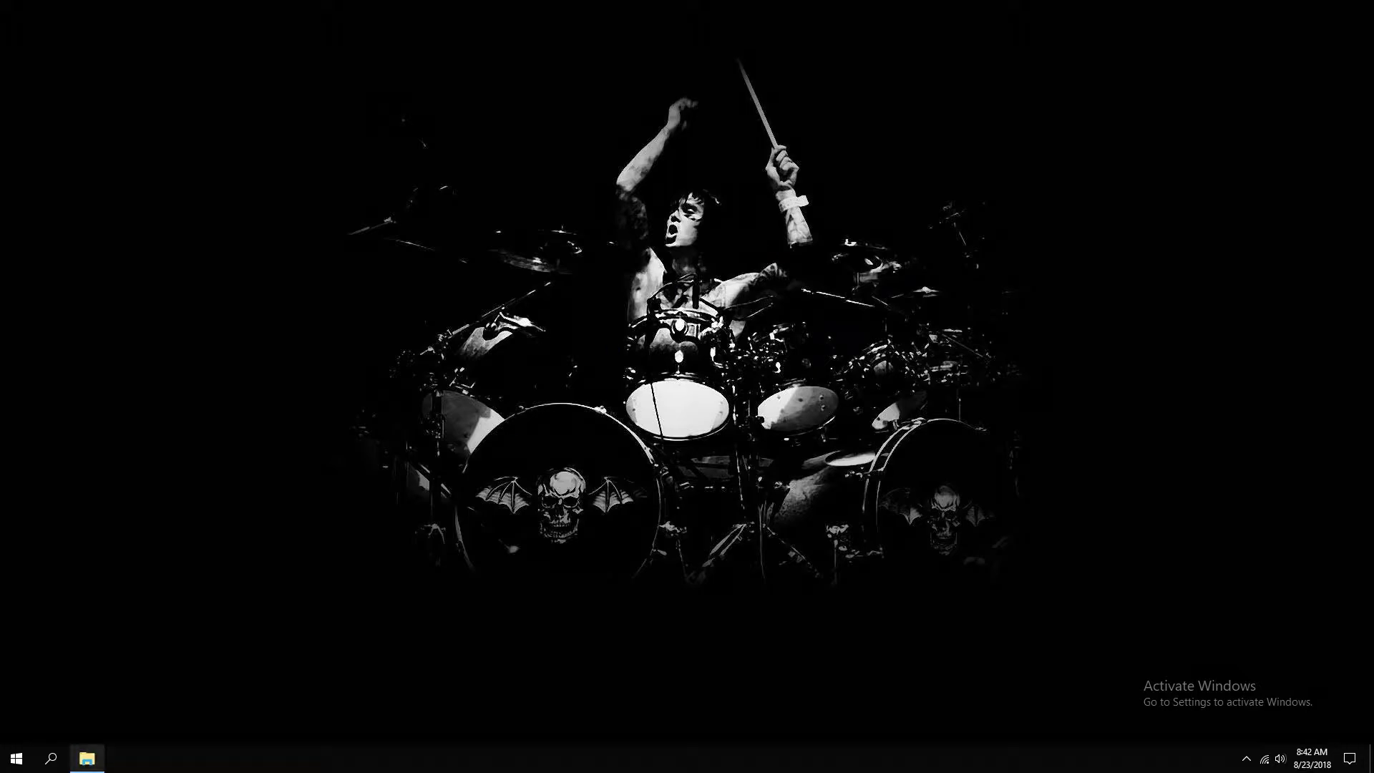
Launch ReShade_Setup_3.4.1 from the Downloads folder in File Explorer.
{"action": "left_click", "coordinate": [87, 758]}
{"action": "double_click", "coordinate": [849, 322]}
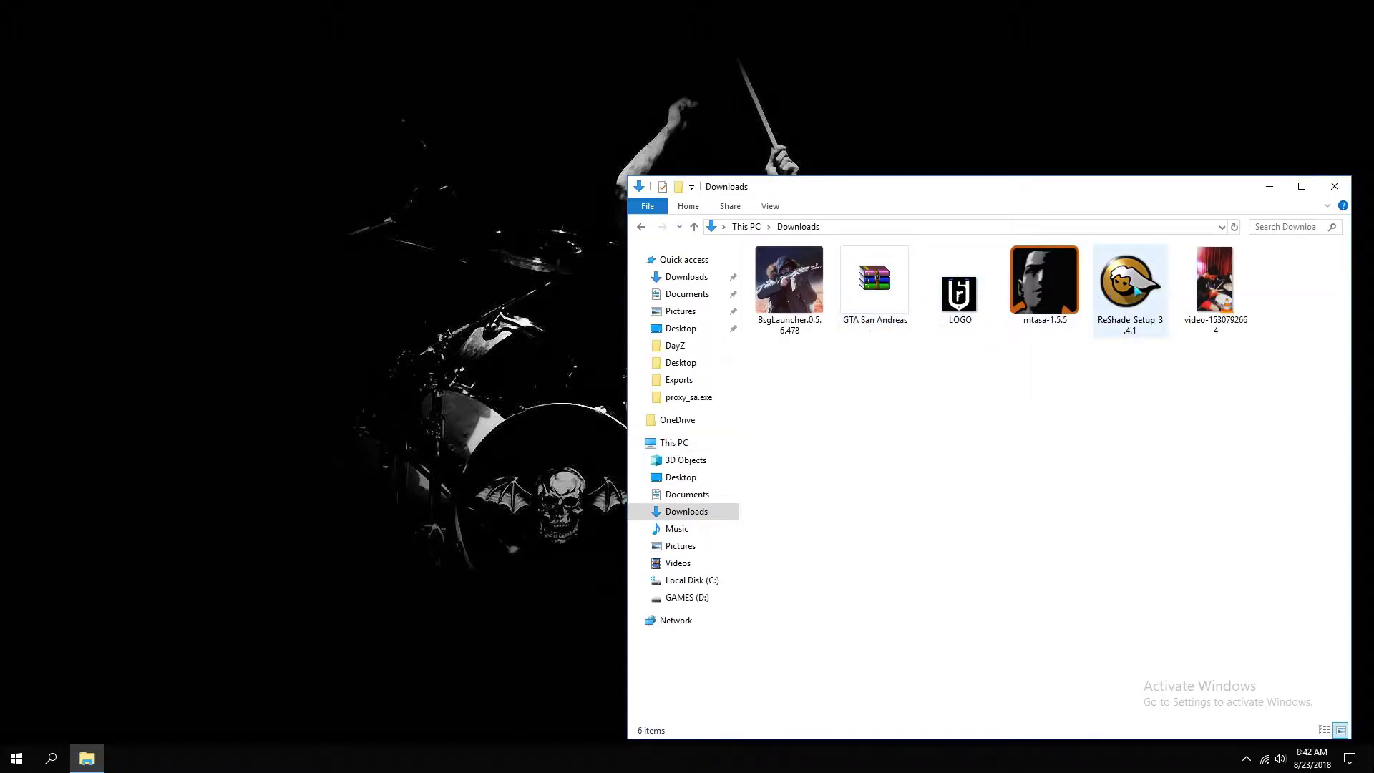
{"action": "left_click", "coordinate": [1123, 286]}
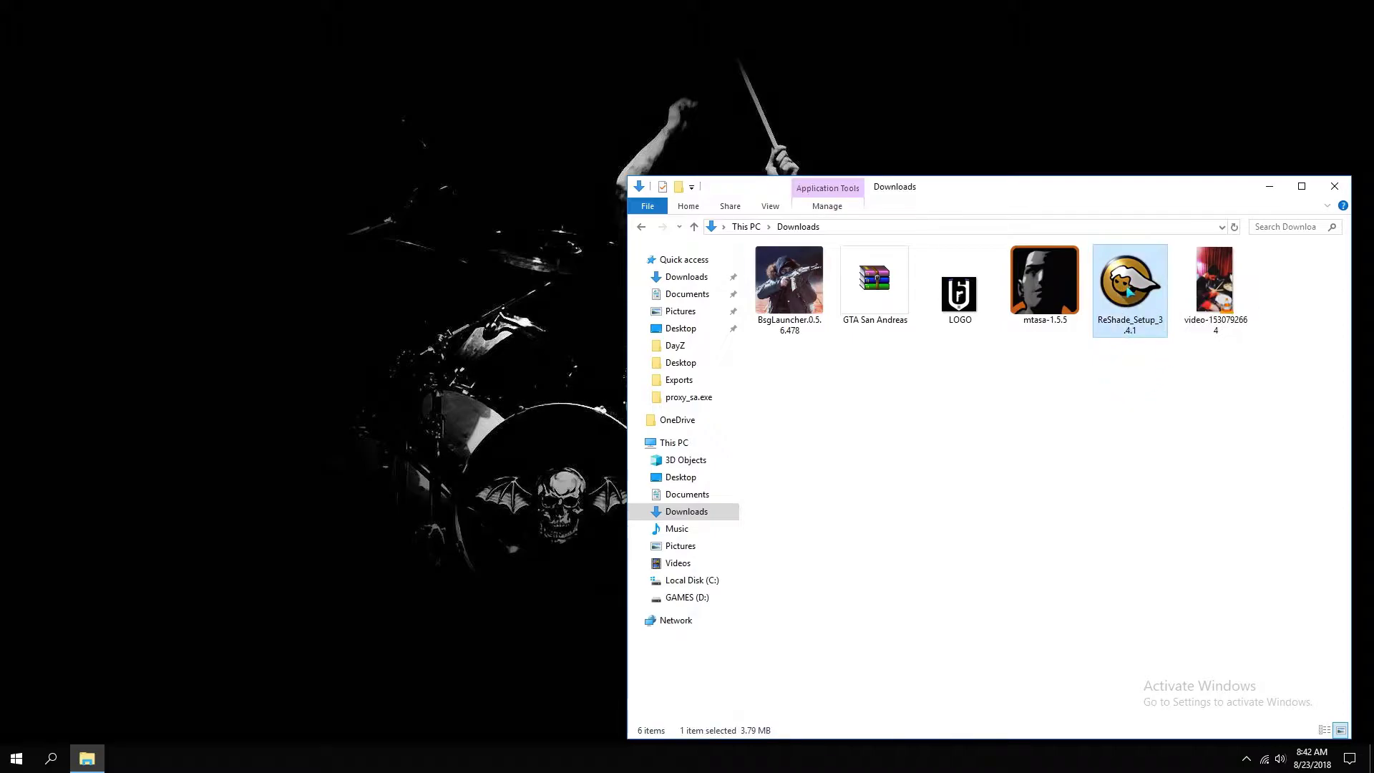
{"action": "double_click", "coordinate": [1123, 286]}
Choose GTA_SA from GAMES (D:) > GAMES > [GTA][MTA] > GTA San Andreas as the target game.
{"action": "left_click", "coordinate": [1269, 186]}
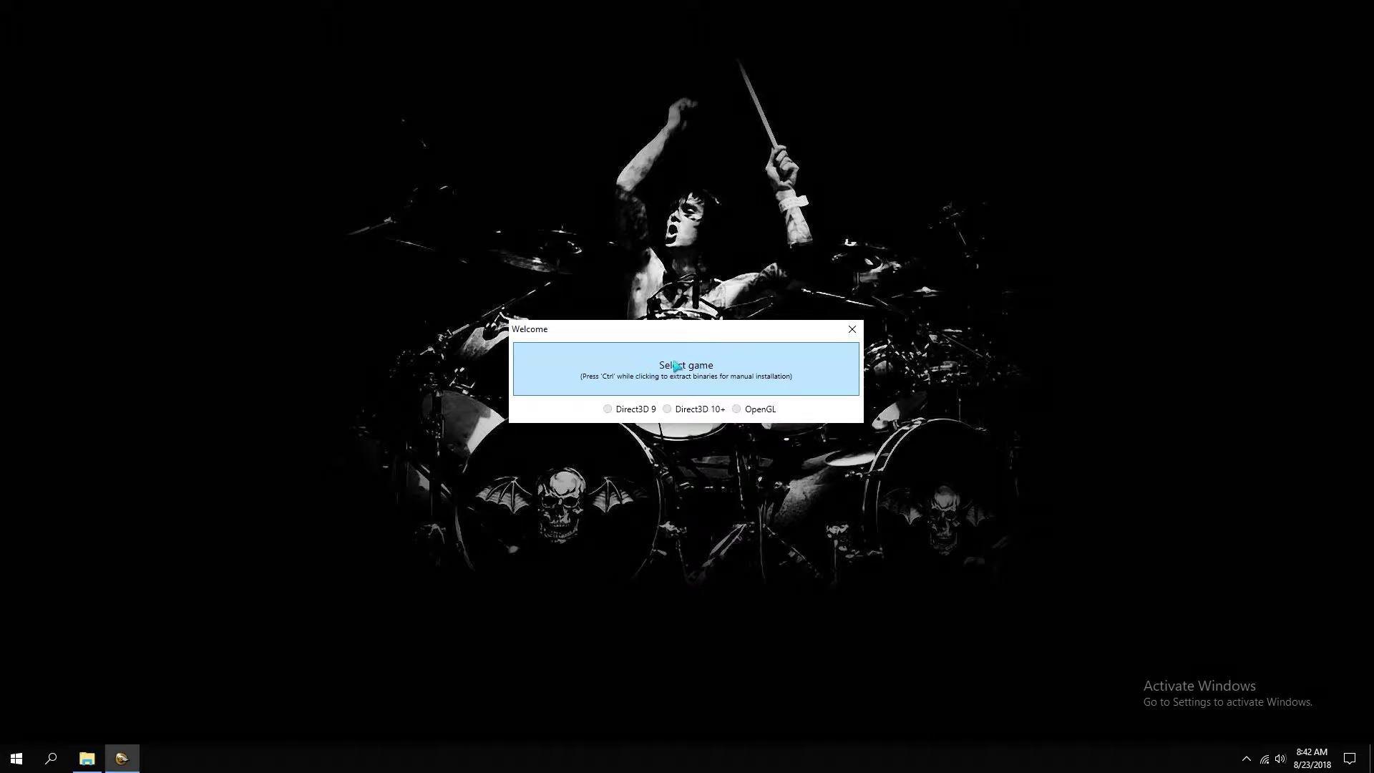
{"action": "left_click", "coordinate": [676, 367]}
{"action": "scroll", "coordinate": [636, 601], "scroll_direction": "down", "scroll_amount": 2}
{"action": "left_click", "coordinate": [635, 618]}
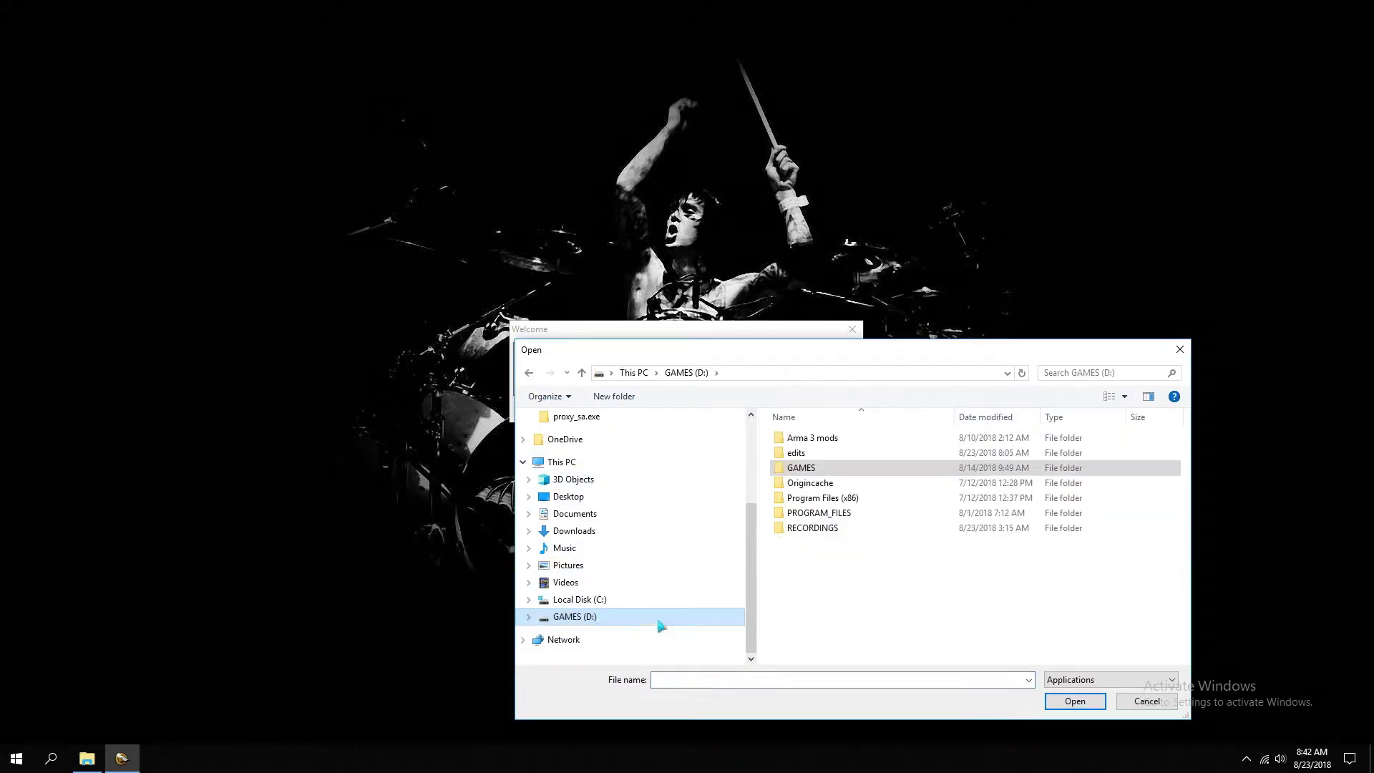
{"action": "left_click", "coordinate": [811, 468]}
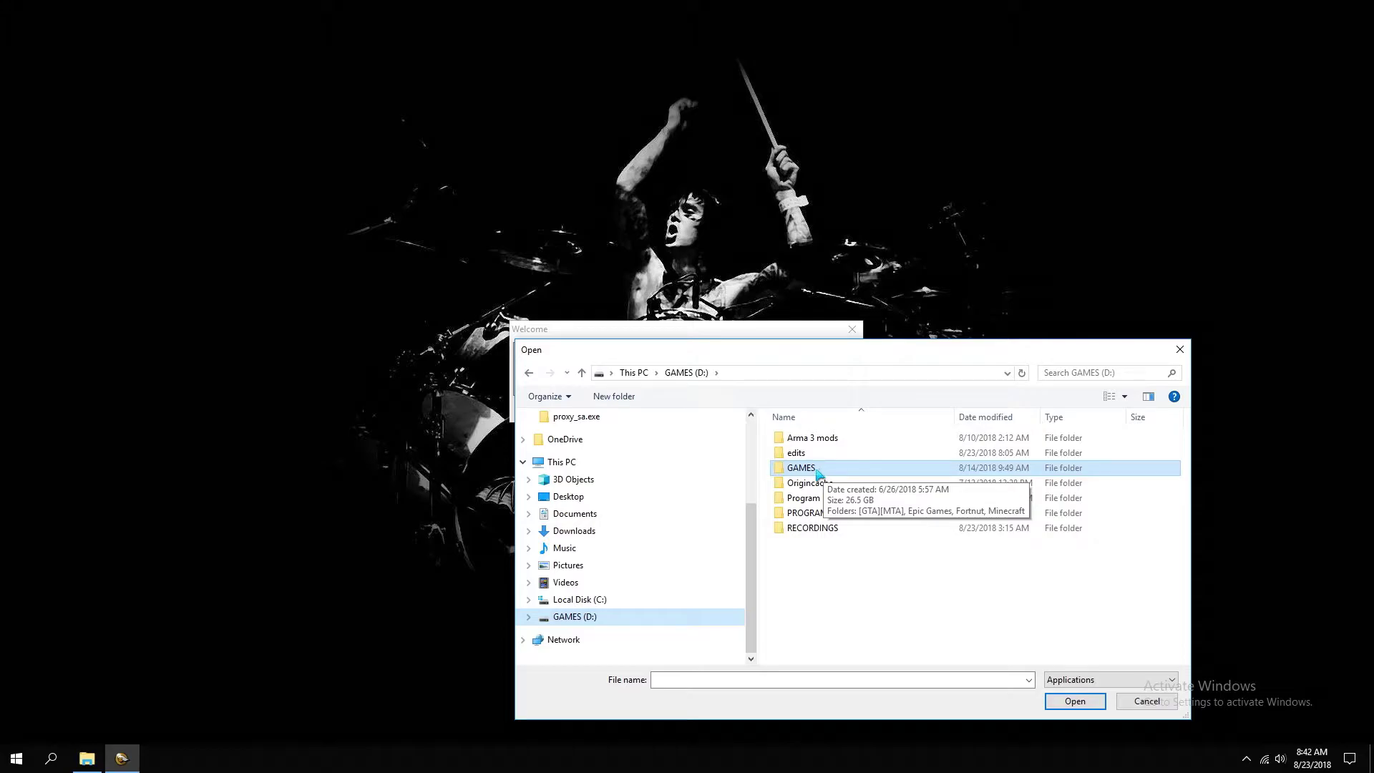
{"action": "double_click", "coordinate": [811, 469]}
{"action": "double_click", "coordinate": [811, 439]}
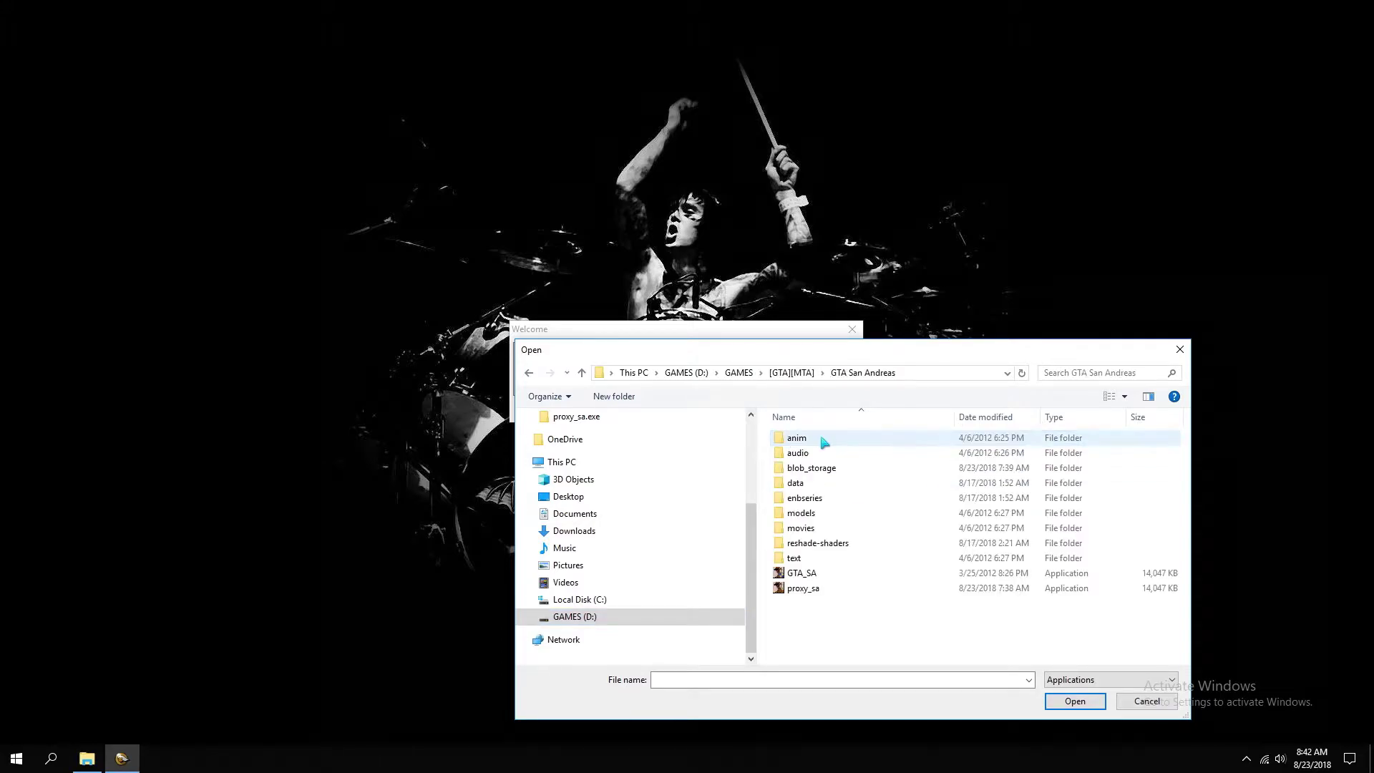
{"action": "left_click", "coordinate": [803, 573]}
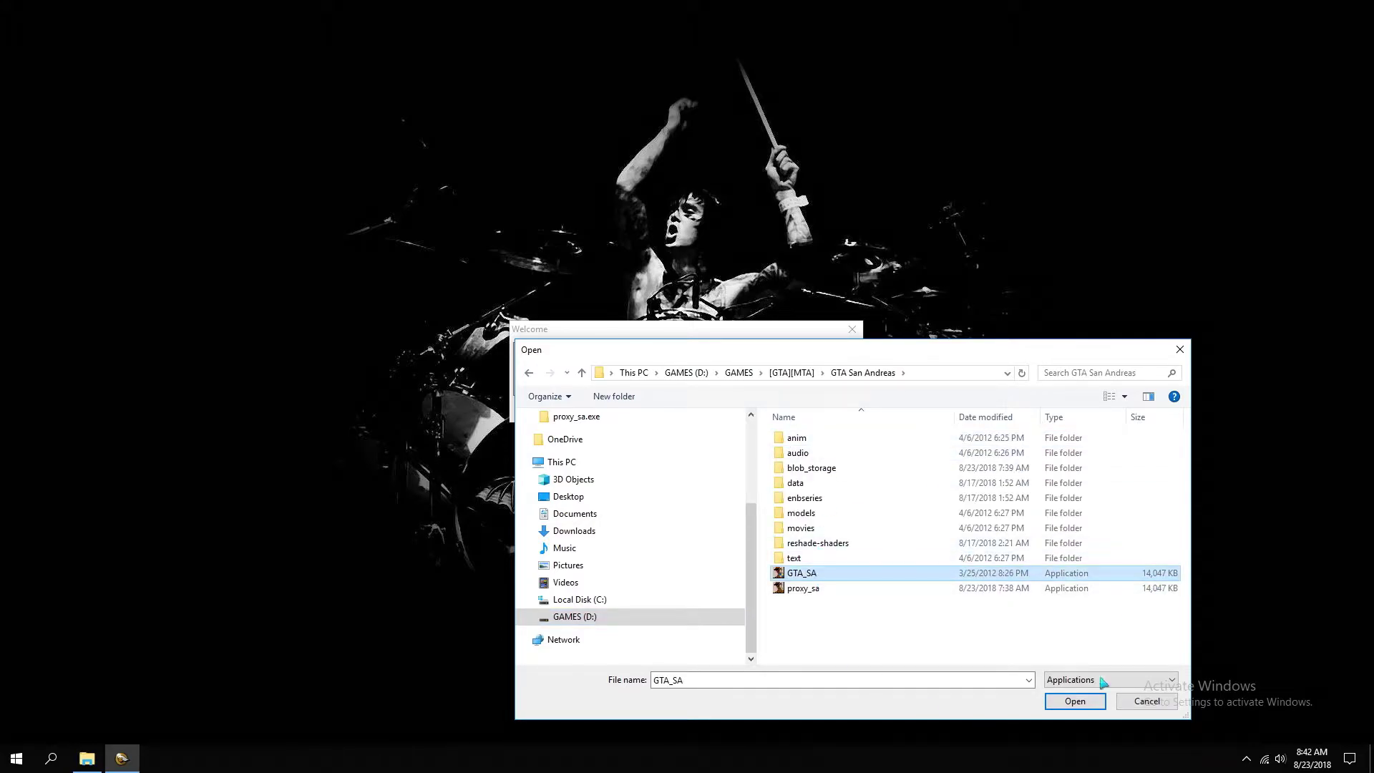
{"action": "left_click", "coordinate": [1075, 701]}
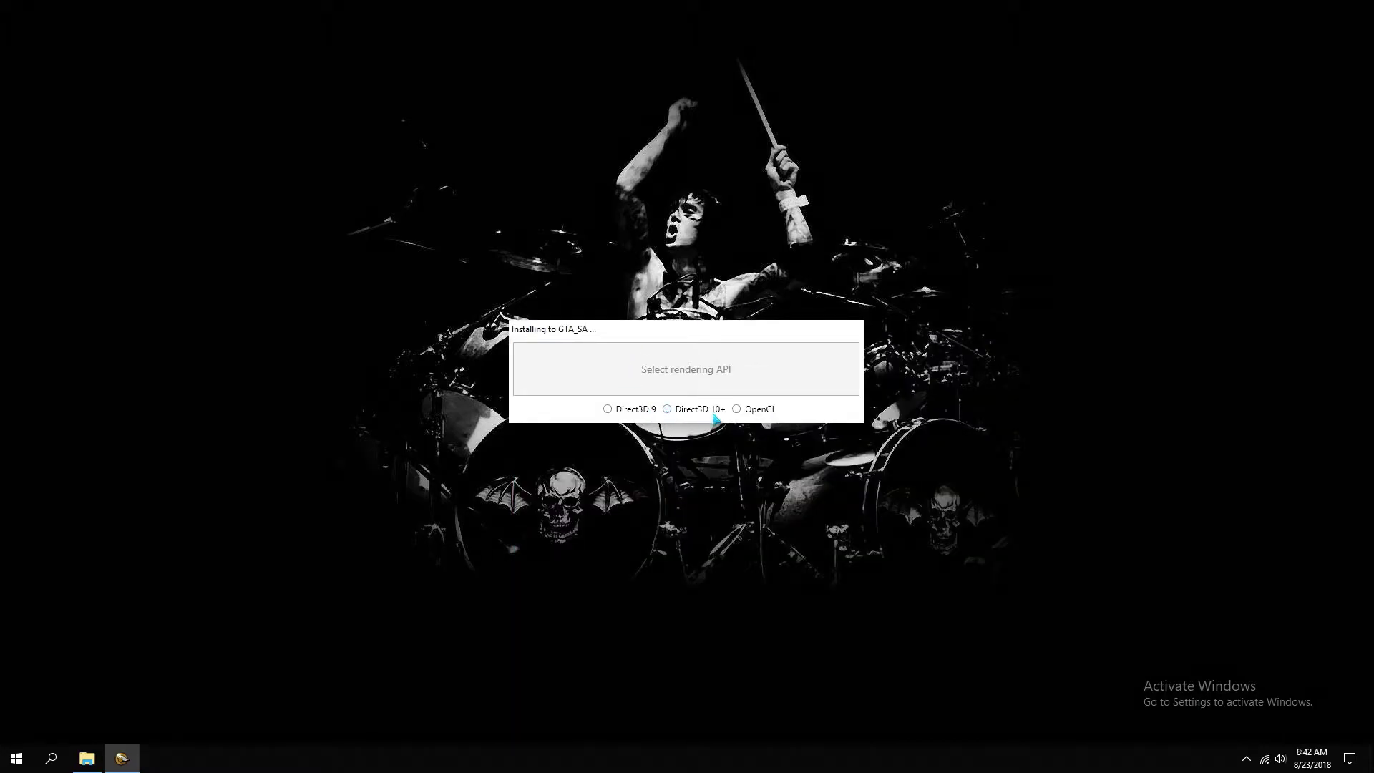
Pick Direct3D 10+, overwrite the existing installation, and download the standard effects.
{"action": "left_click", "coordinate": [667, 410]}
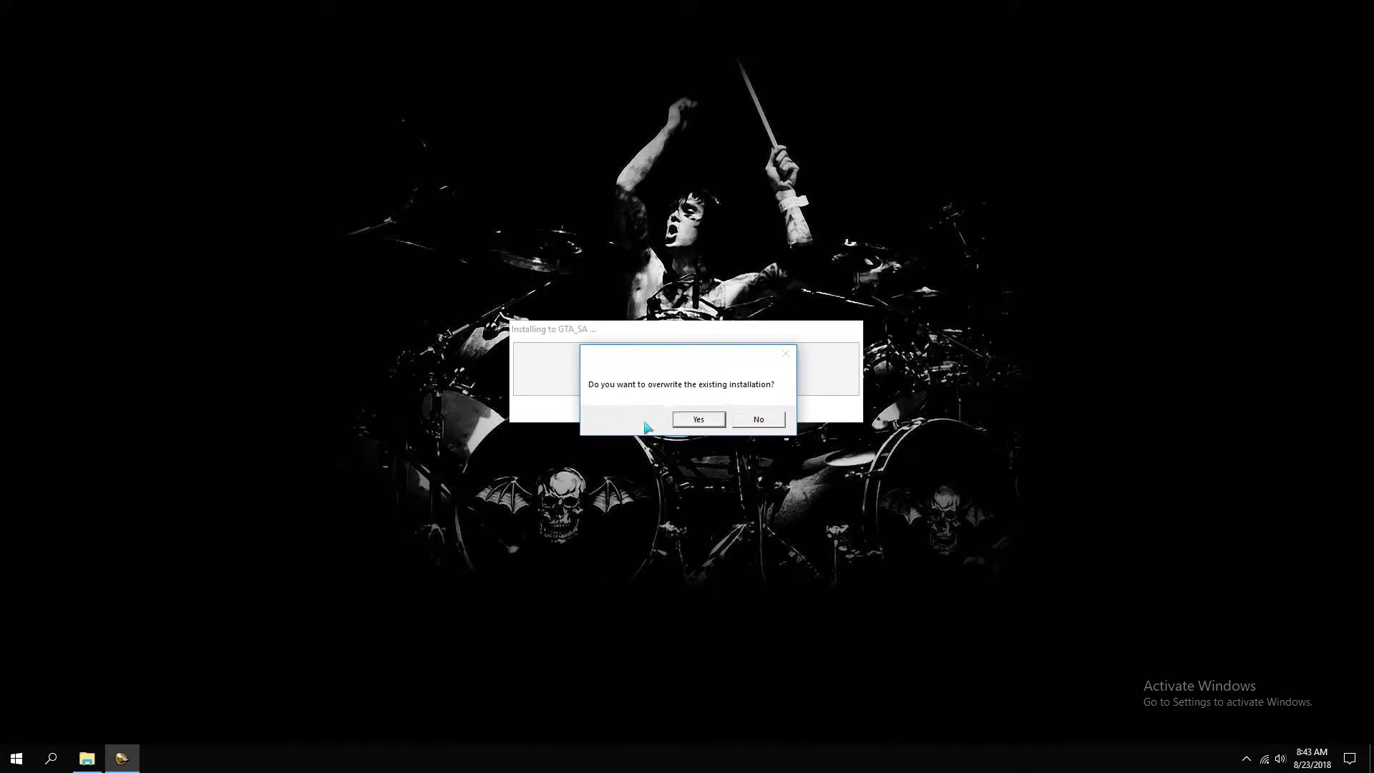
{"action": "left_click", "coordinate": [701, 420]}
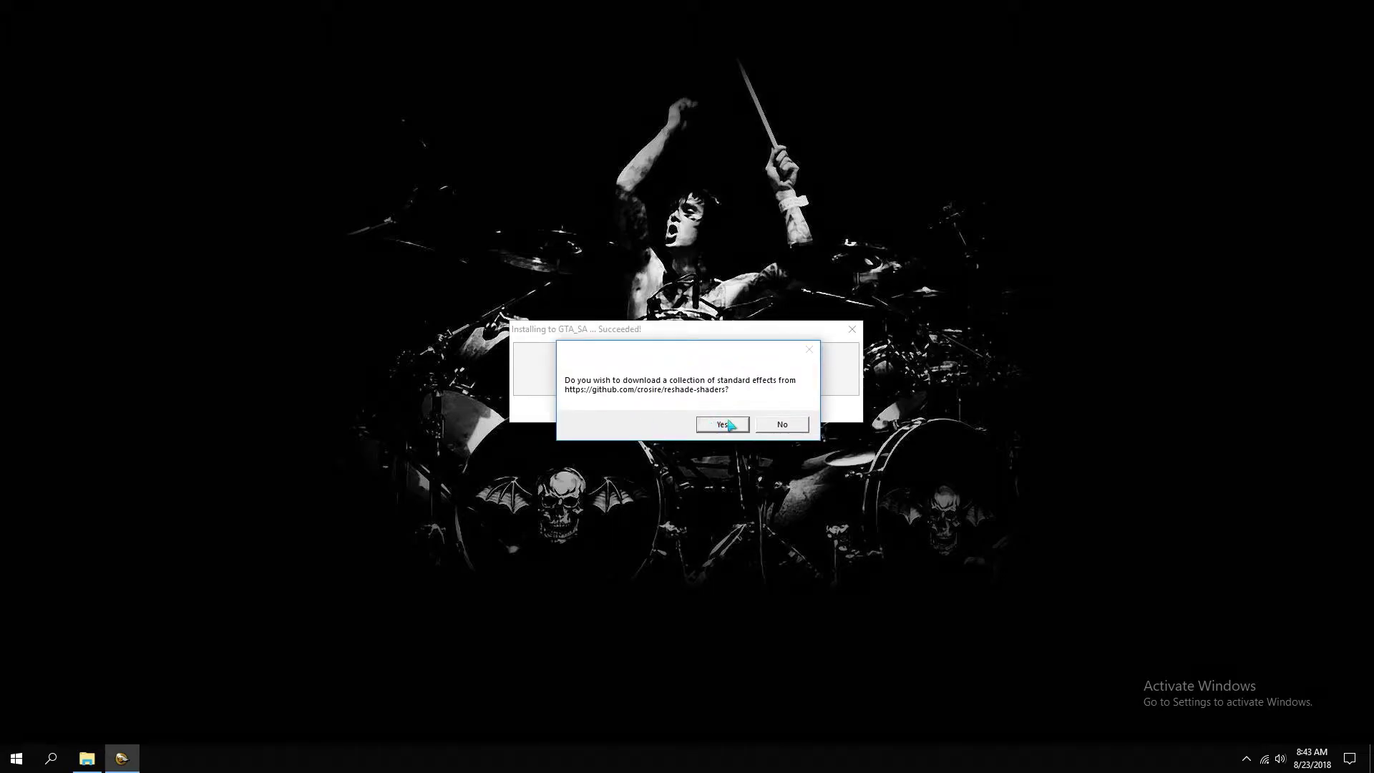
{"action": "left_click", "coordinate": [722, 425]}
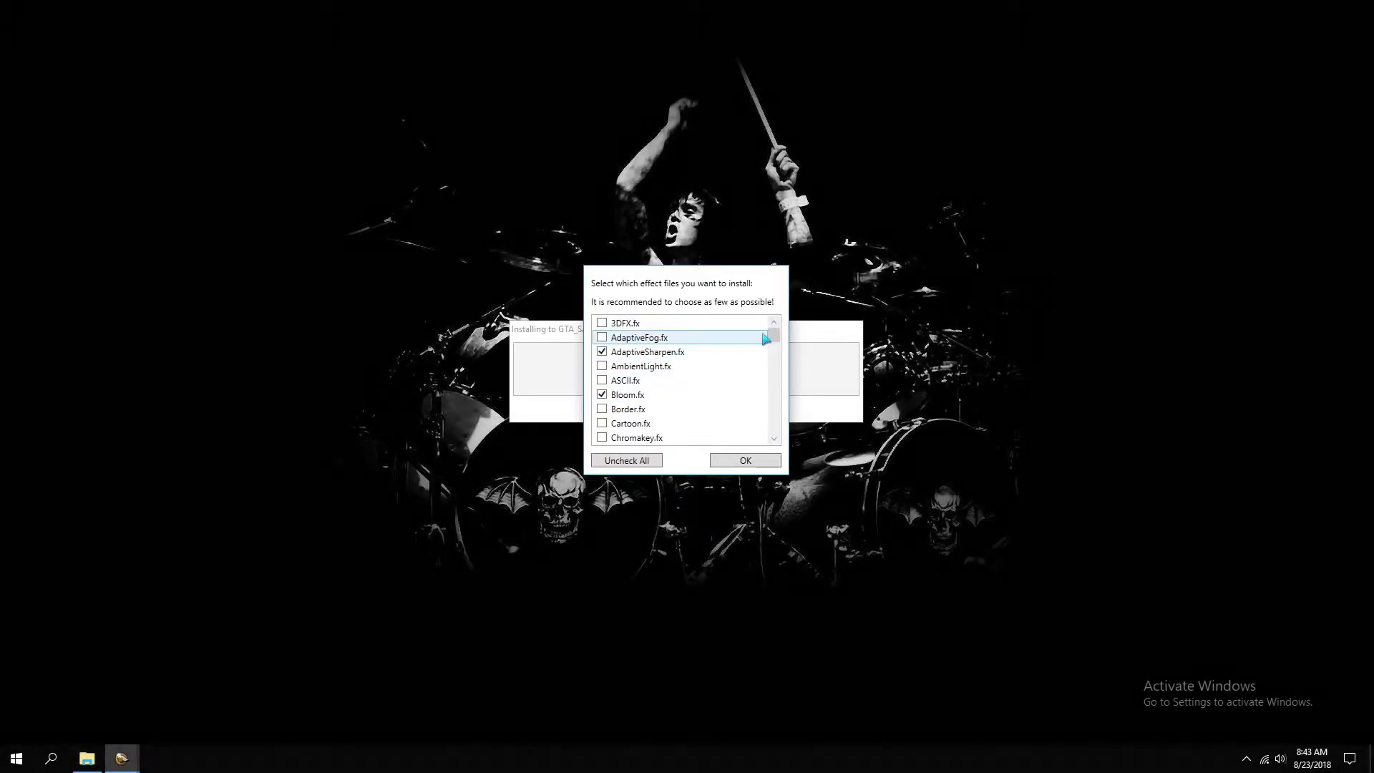
{"action": "mouse_move", "coordinate": [773, 339]}
{"action": "left_mouse_down"}
{"action": "mouse_move", "coordinate": [773, 363]}
{"action": "mouse_move", "coordinate": [769, 312]}
{"action": "mouse_move", "coordinate": [774, 342]}
{"action": "left_mouse_up"}
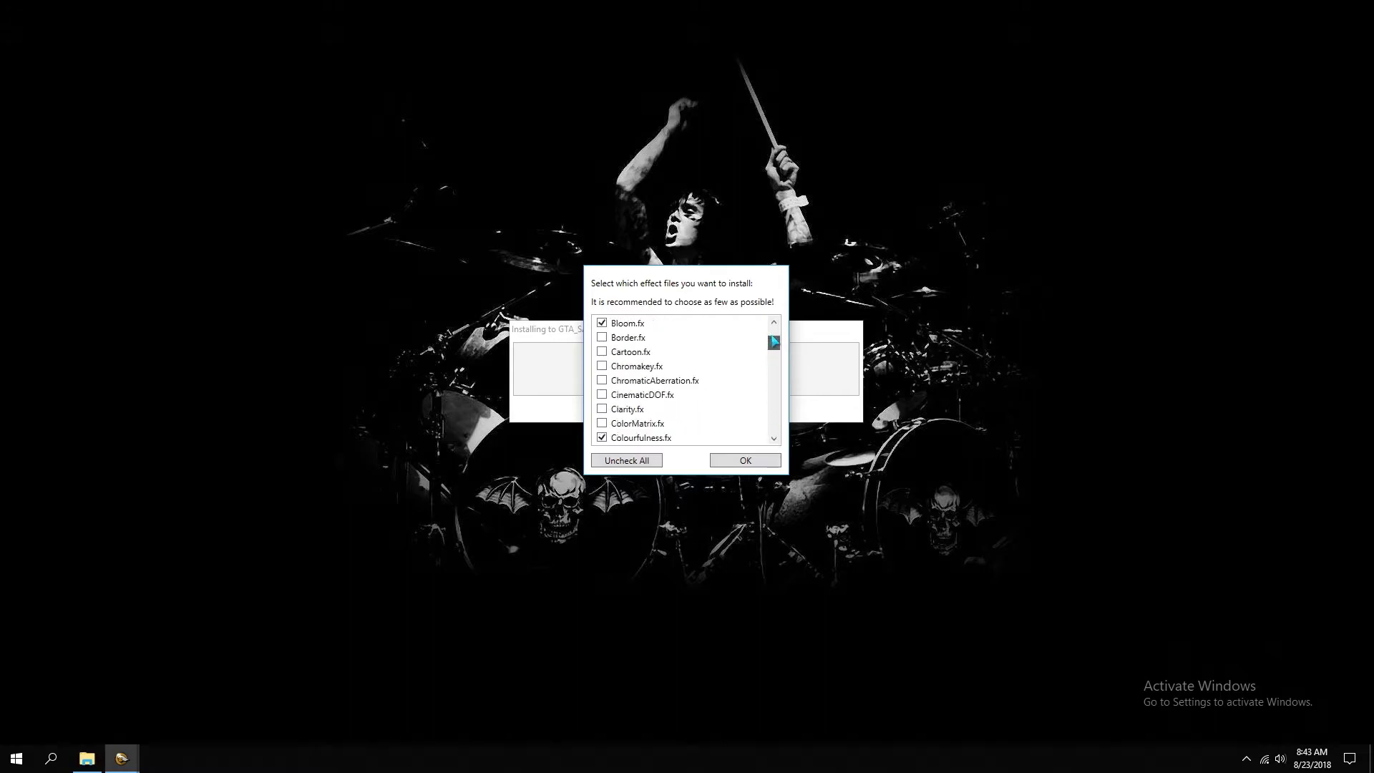
{"action": "mouse_move", "coordinate": [775, 341]}
{"action": "left_mouse_down"}
{"action": "mouse_move", "coordinate": [776, 442]}
{"action": "mouse_move", "coordinate": [774, 323]}
{"action": "left_mouse_up"}
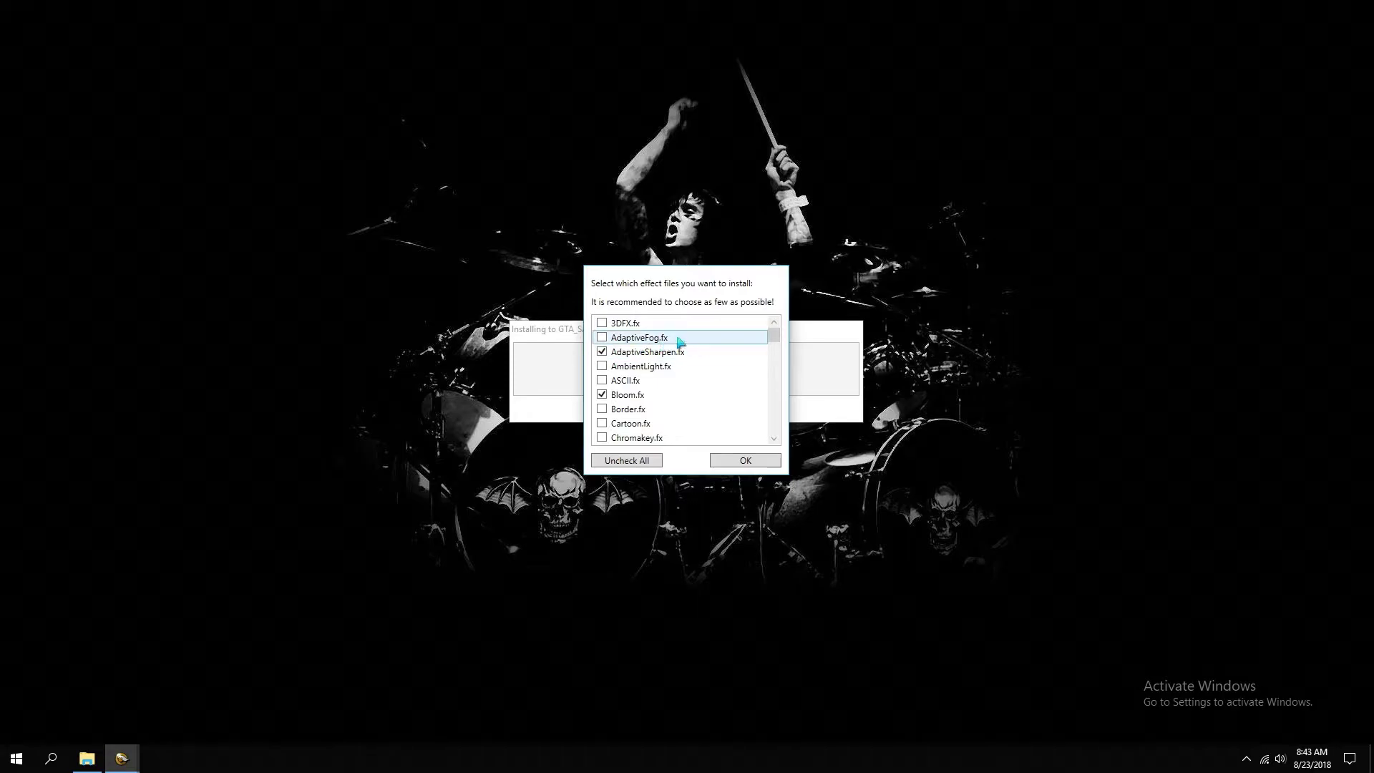
Toggle the AdaptiveFog effect file in the effect selection list.
{"action": "left_click", "coordinate": [602, 337]}
{"action": "mouse_move", "coordinate": [774, 328]}
{"action": "left_mouse_down"}
{"action": "mouse_move", "coordinate": [779, 357]}
{"action": "mouse_move", "coordinate": [781, 334]}
{"action": "left_mouse_up"}
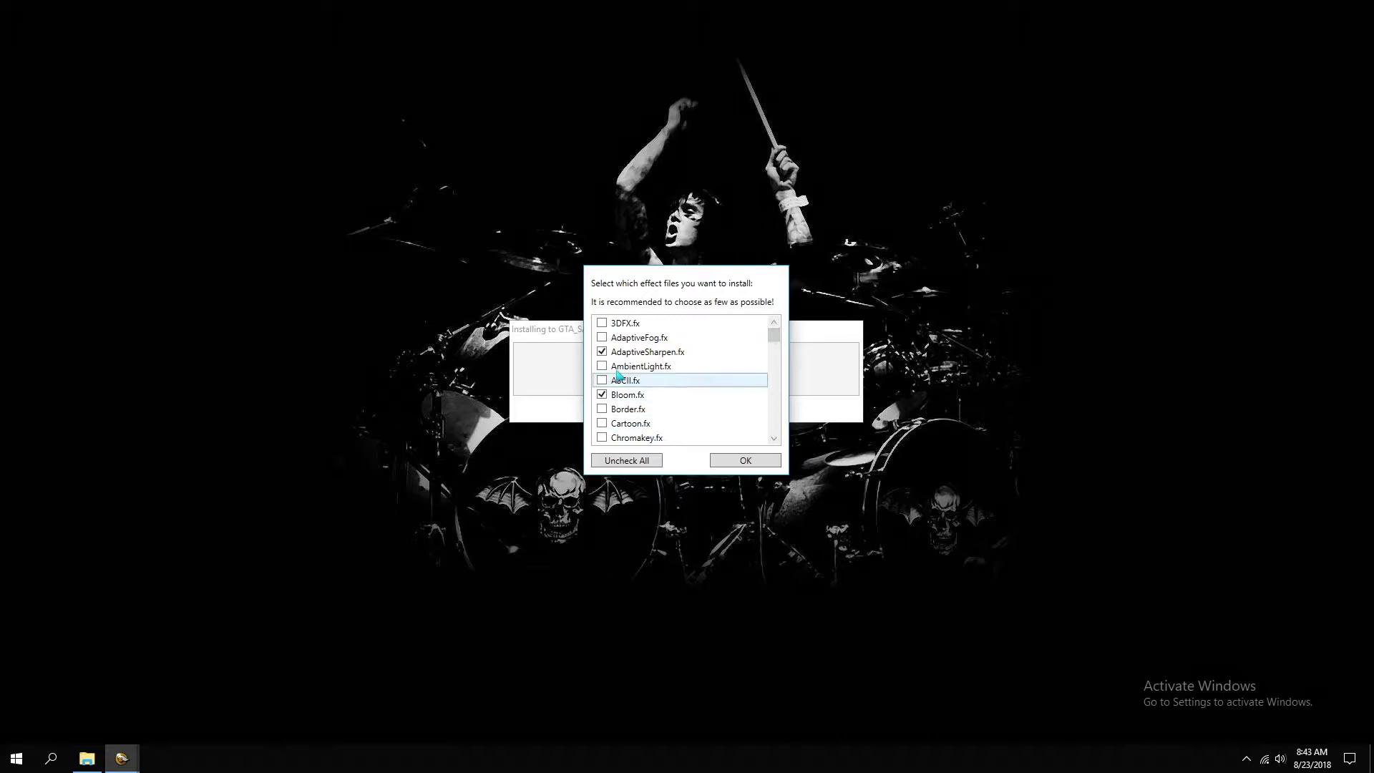
{"action": "mouse_move", "coordinate": [775, 335]}
{"action": "left_mouse_down"}
{"action": "mouse_move", "coordinate": [781, 395]}
{"action": "mouse_move", "coordinate": [775, 328]}
{"action": "left_mouse_up"}
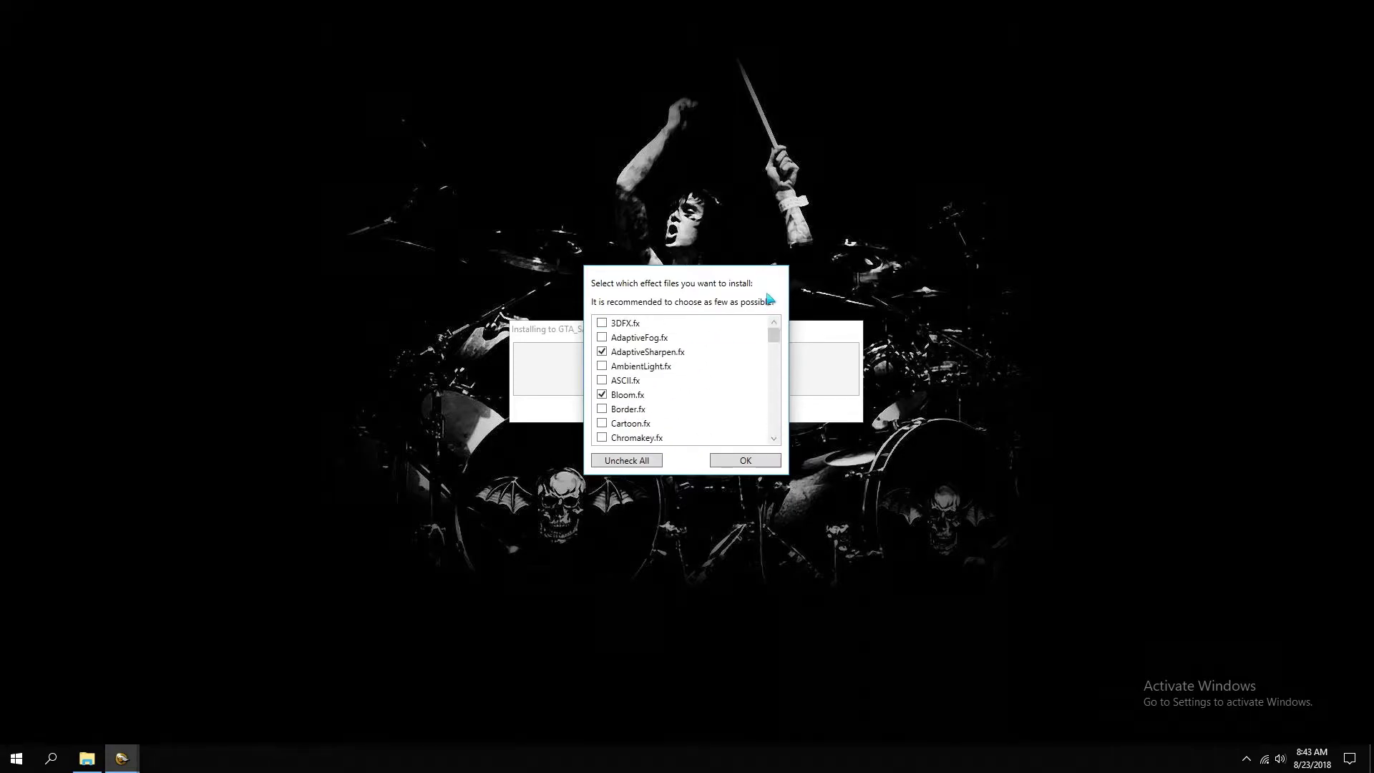
Confirm the chosen effect files and accept the preset and shader path settings.
{"action": "left_click", "coordinate": [747, 461]}
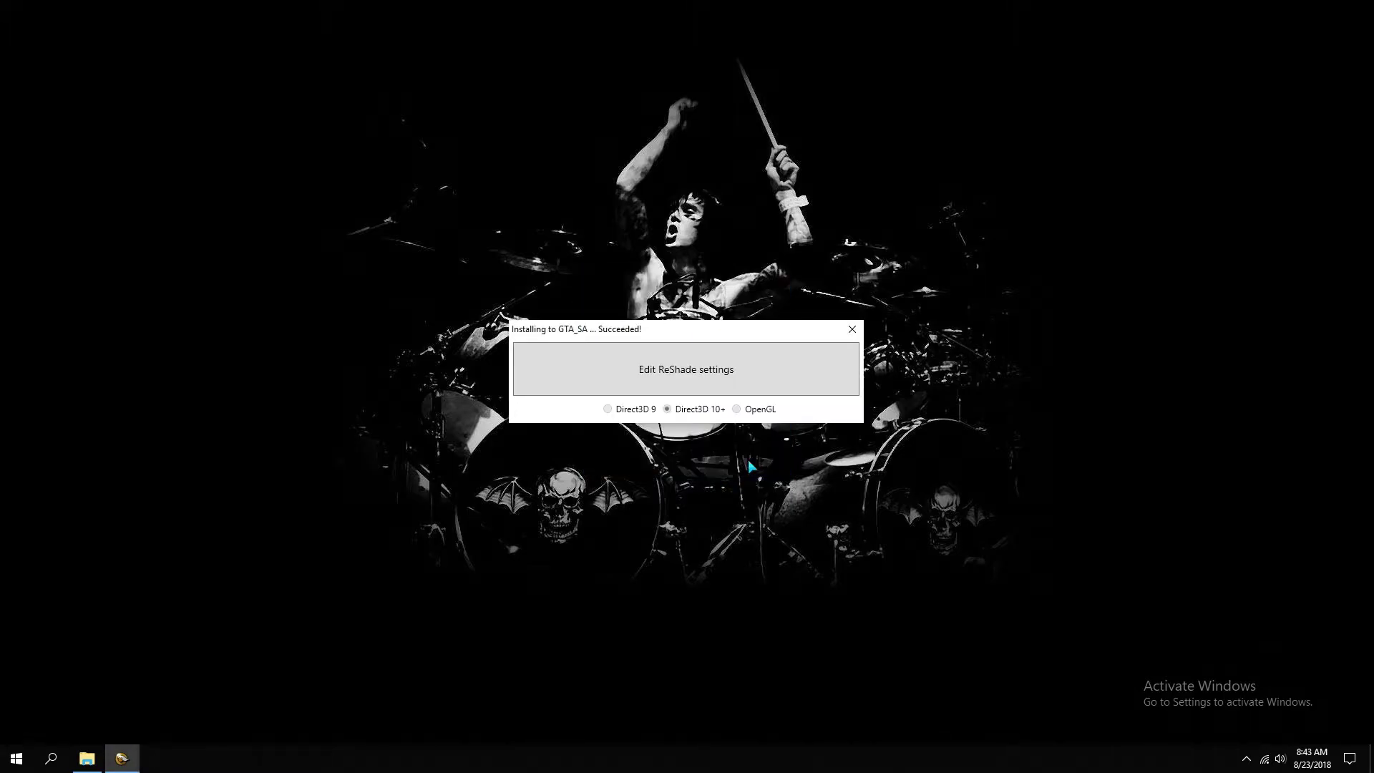
{"action": "left_click", "coordinate": [671, 378]}
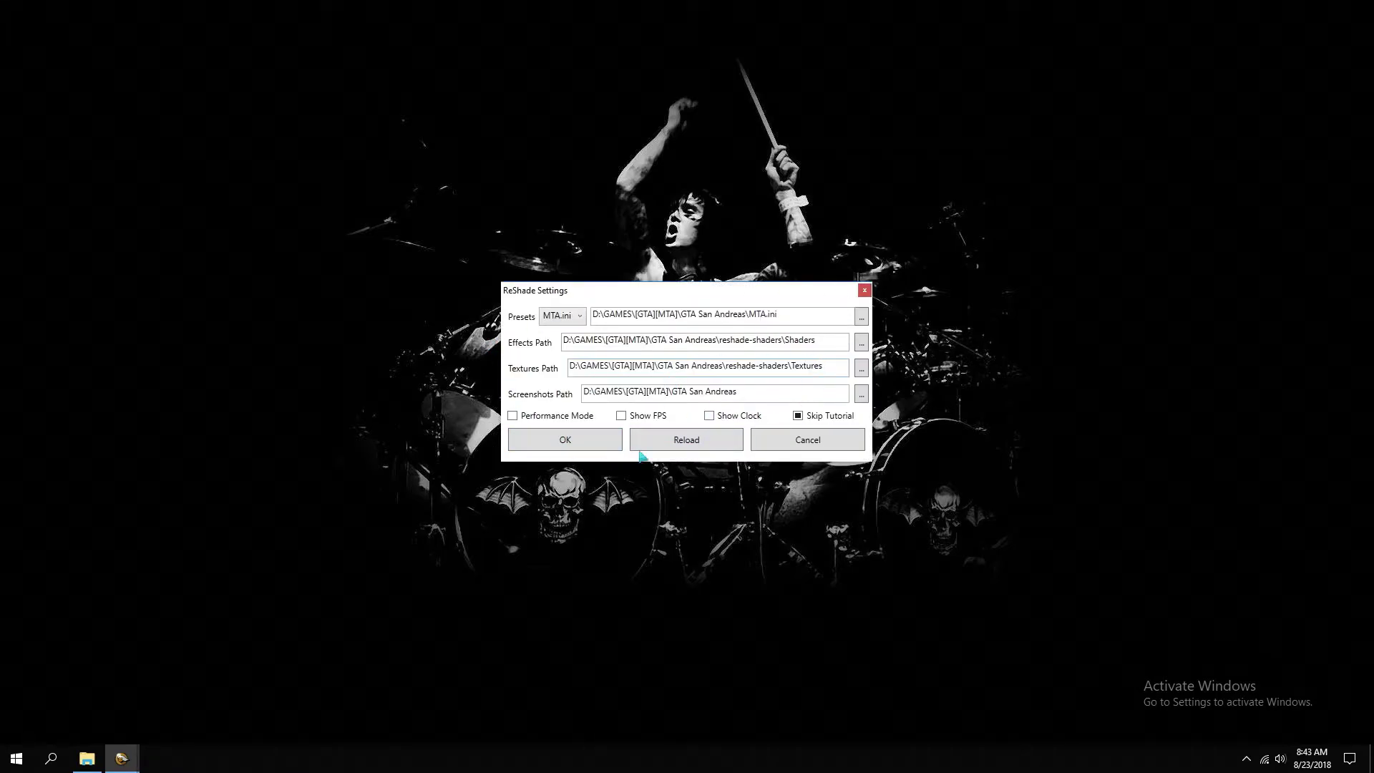
{"action": "left_click", "coordinate": [572, 439]}
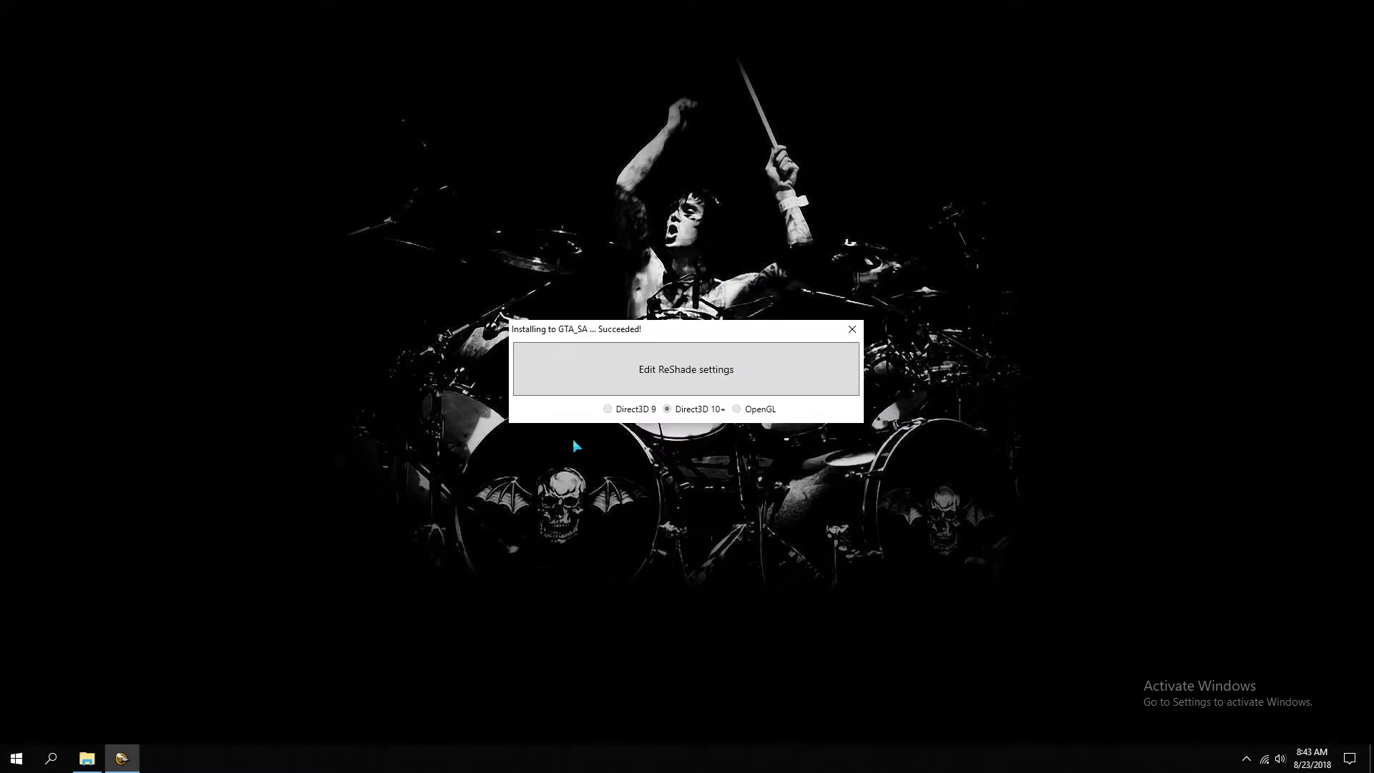
Close the finished installer and bring up the desktop menu to refresh.
{"action": "left_click", "coordinate": [853, 331]}
{"action": "right_click", "coordinate": [667, 239]}
{"action": "right_click", "coordinate": [713, 274]}
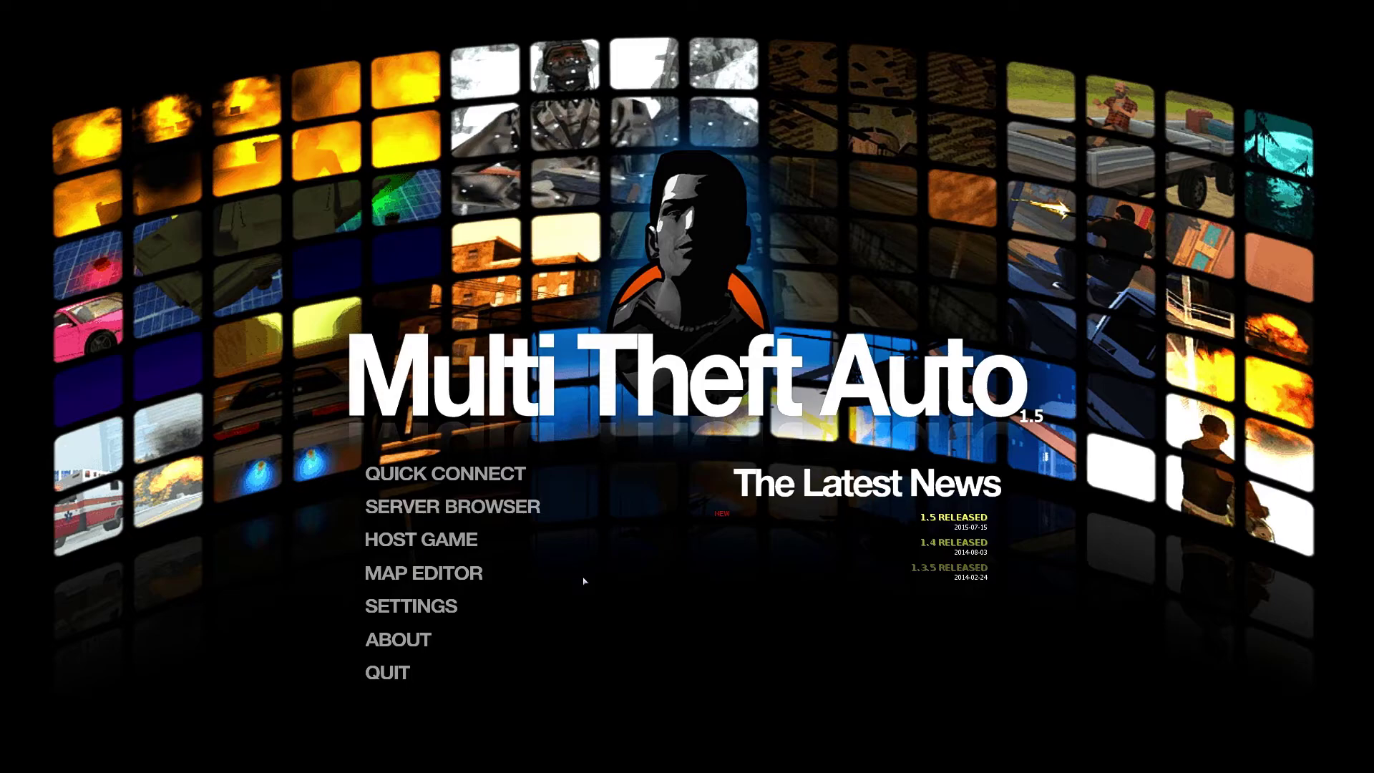
Open the overlay, cancel a new preset, and keep MTA.ini as the selected preset.
{"action": "key", "text": "shift+F2"}
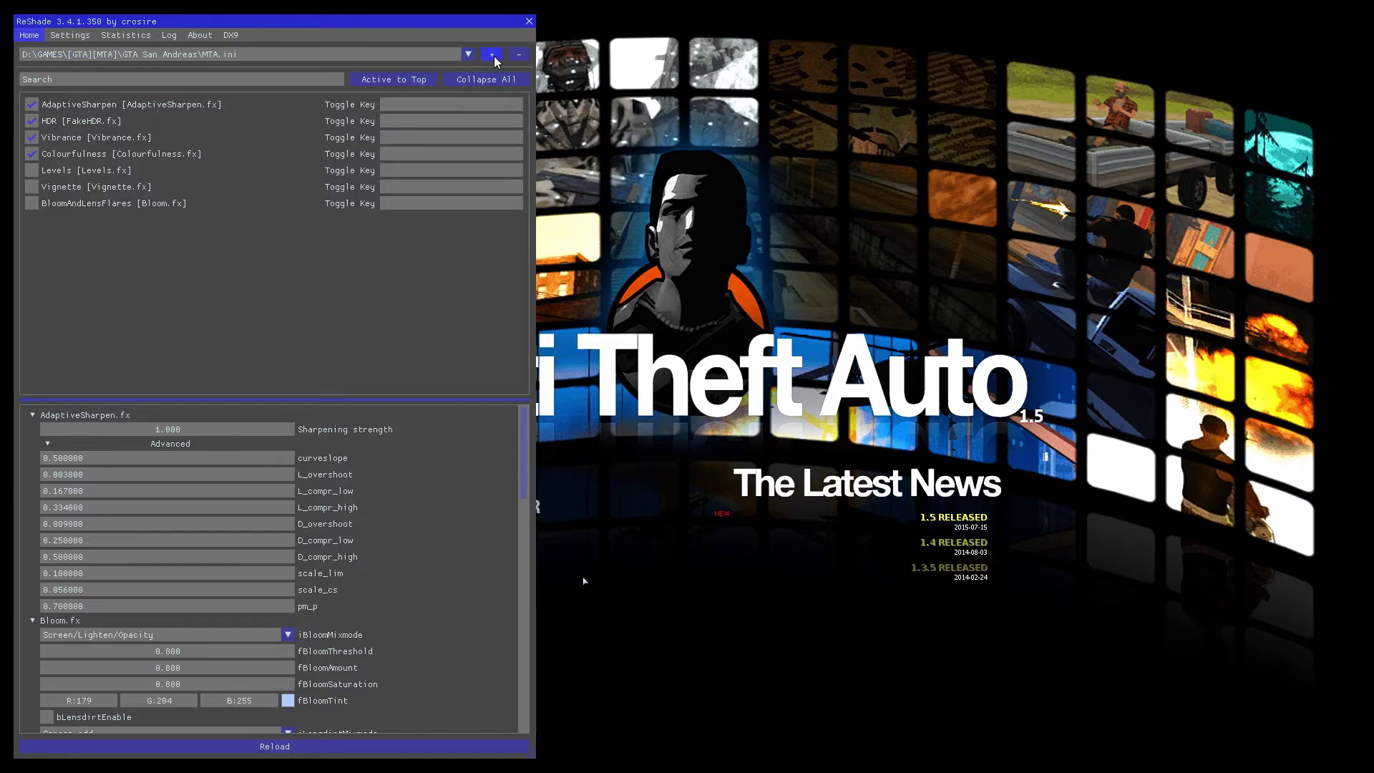
{"action": "left_click", "coordinate": [495, 60]}
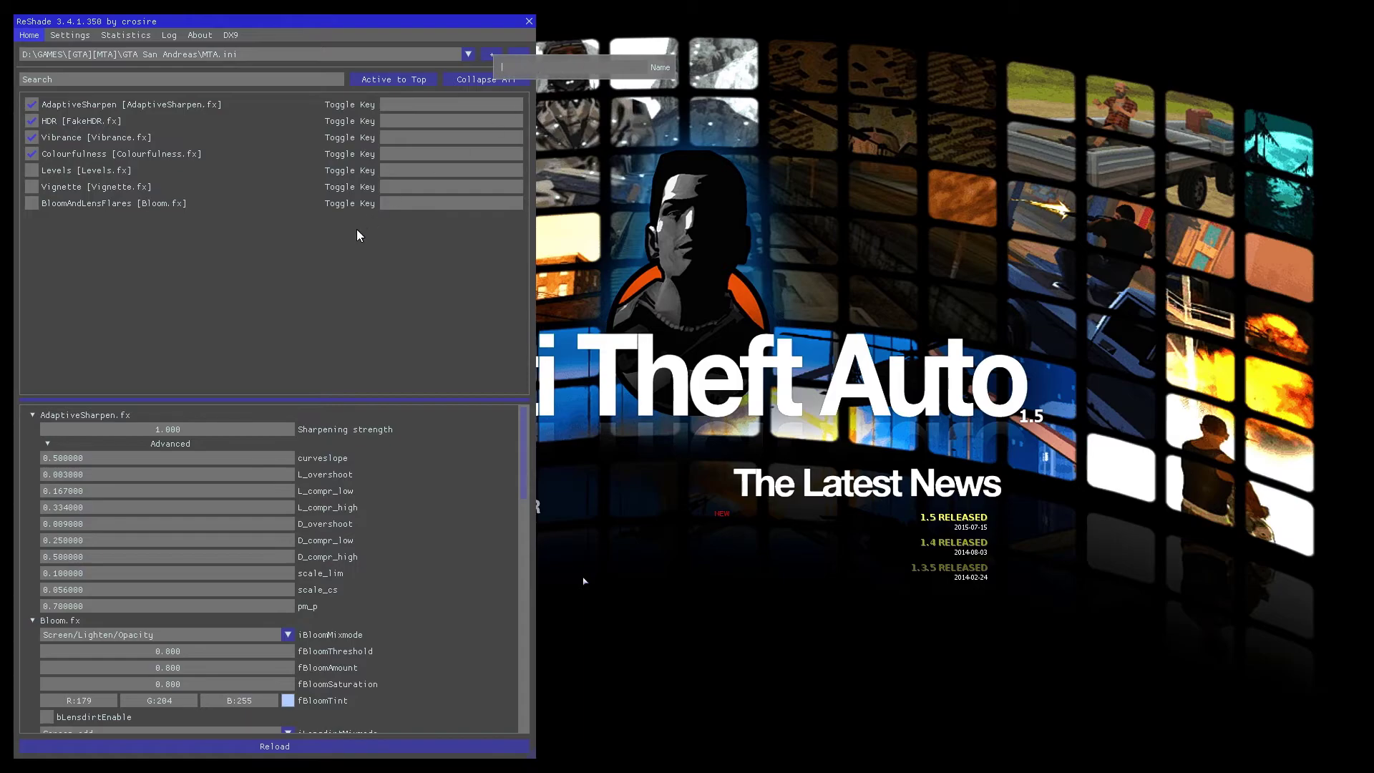
{"action": "left_click", "coordinate": [342, 255]}
{"action": "left_click", "coordinate": [468, 57]}
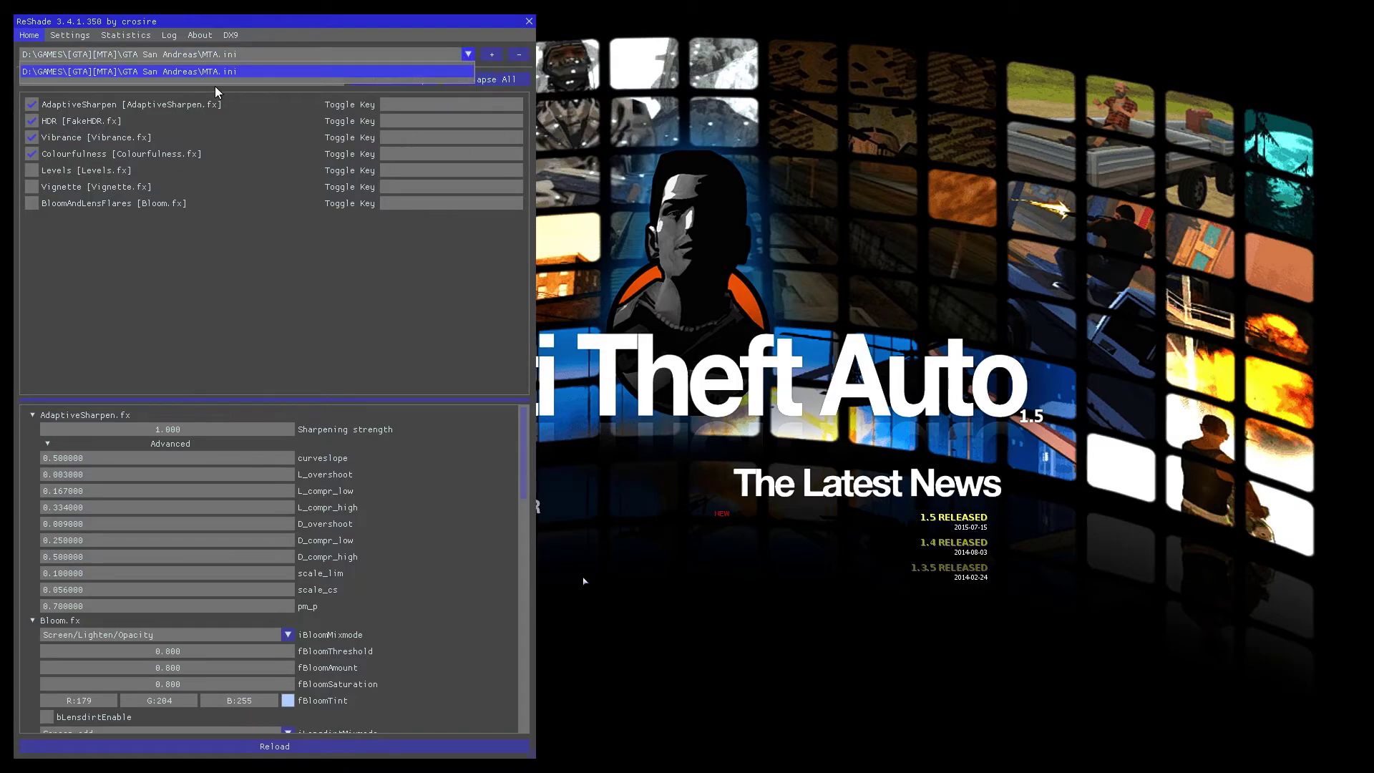
{"action": "left_click", "coordinate": [215, 93]}
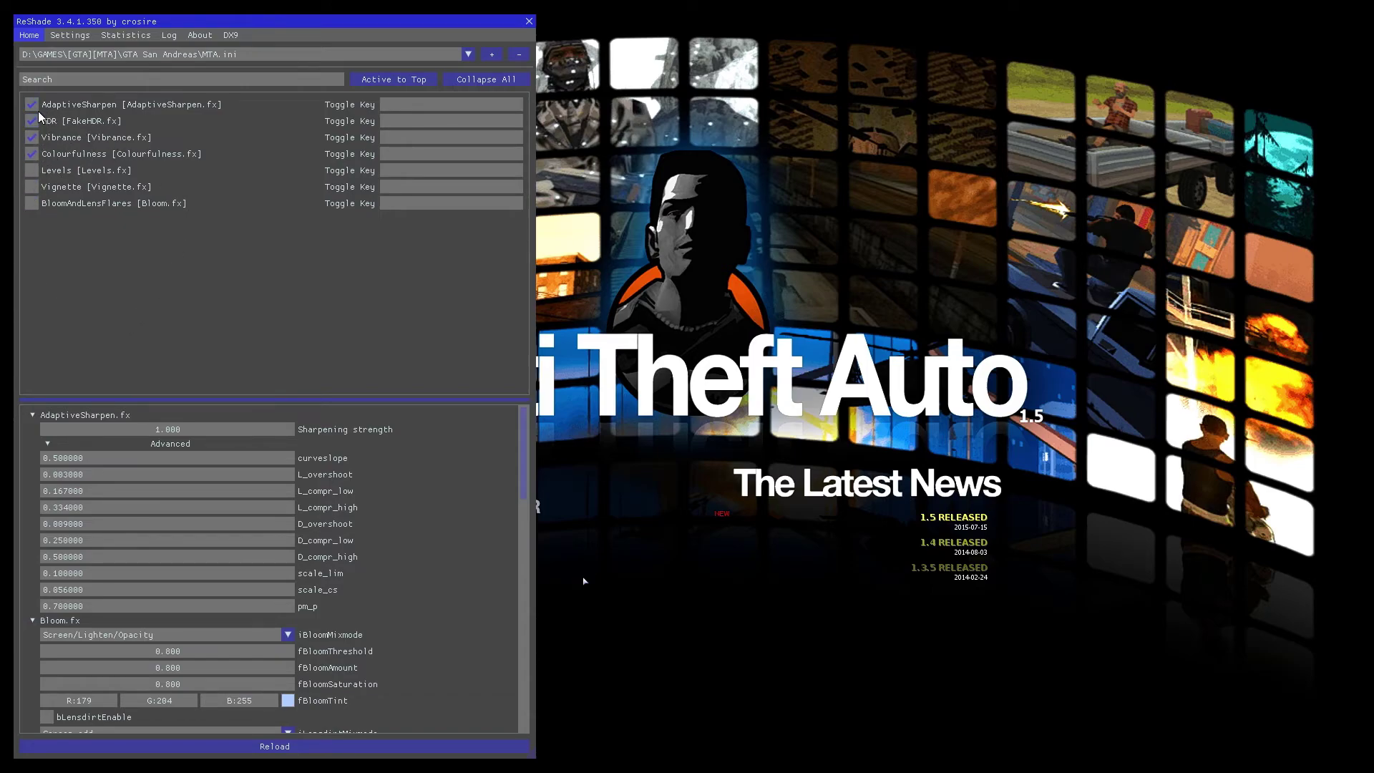
Toggle BloomAndLensFlares and Levels on and off to preview them on the menu.
{"action": "left_click", "coordinate": [32, 203]}
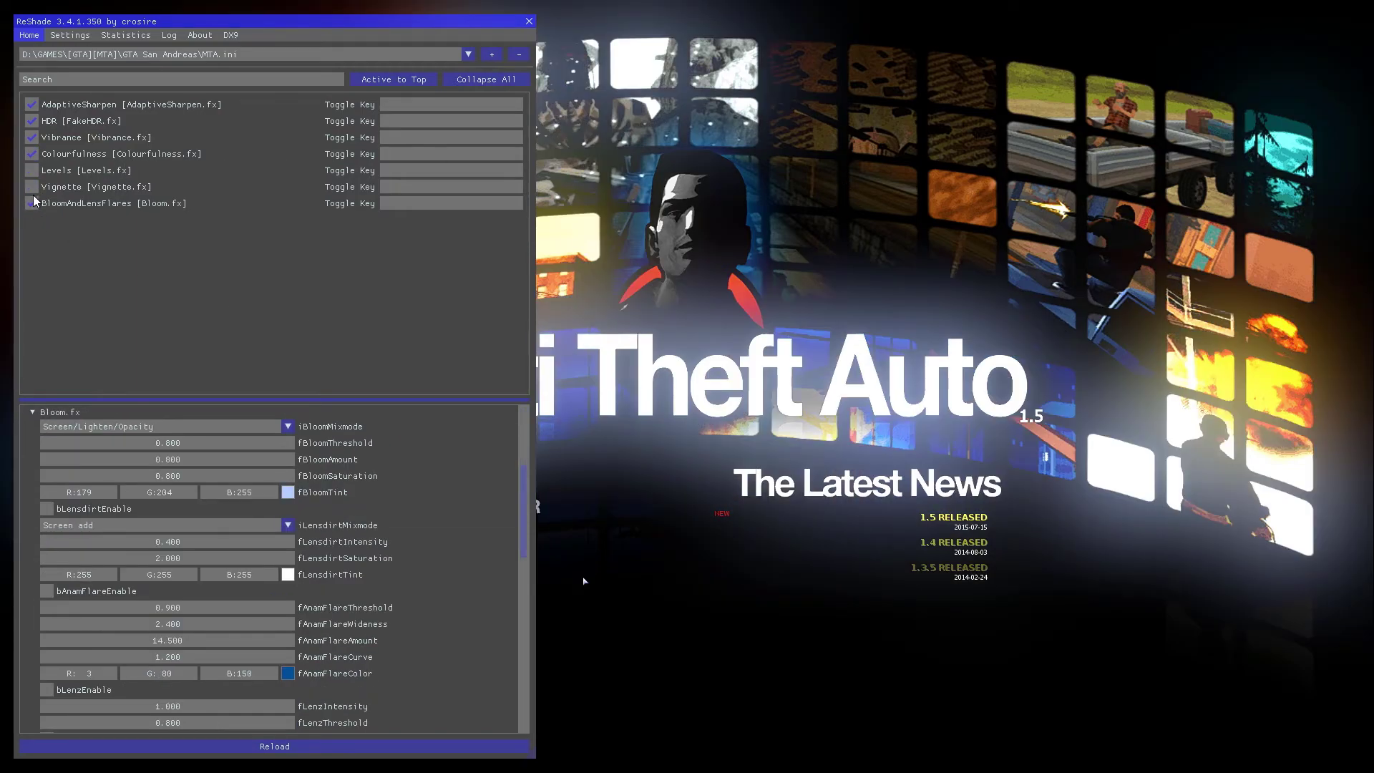
{"action": "left_click", "coordinate": [32, 204]}
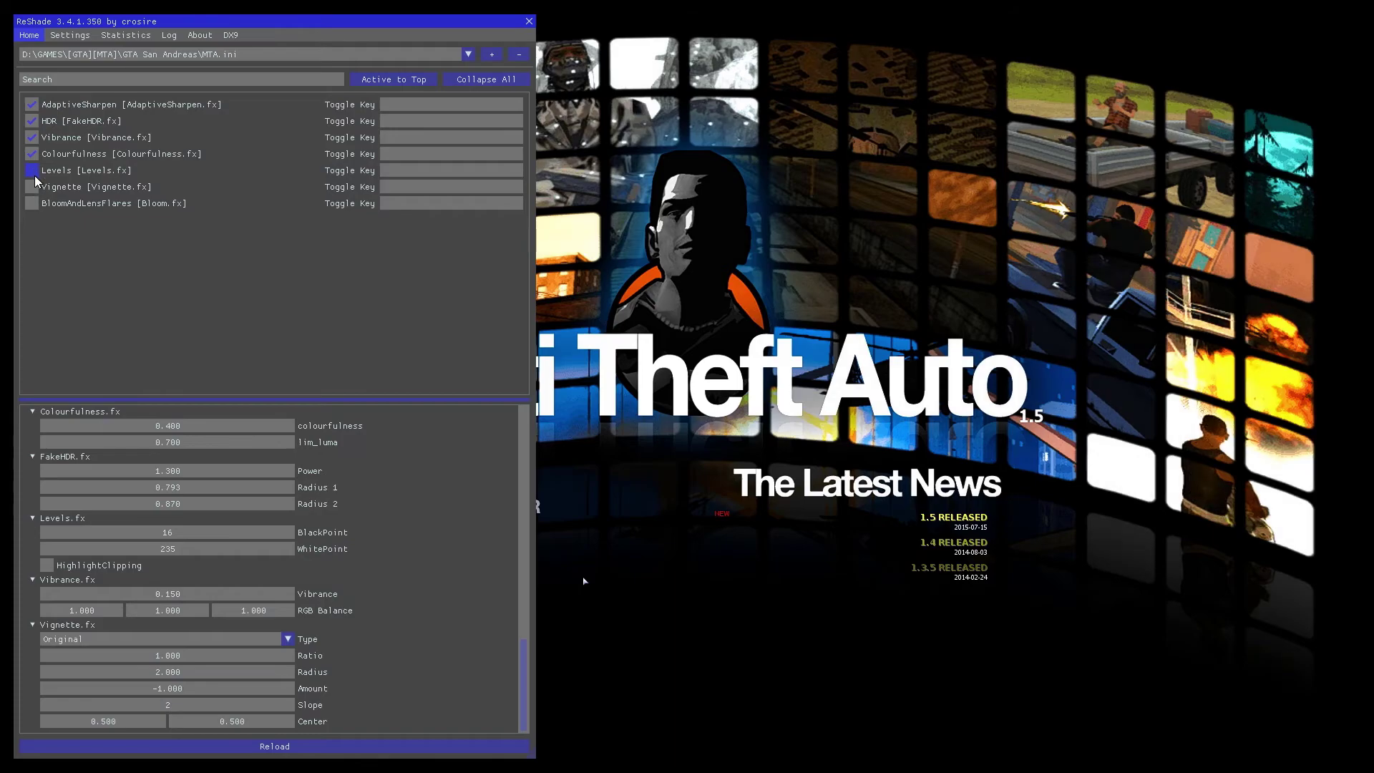
{"action": "left_click", "coordinate": [33, 169]}
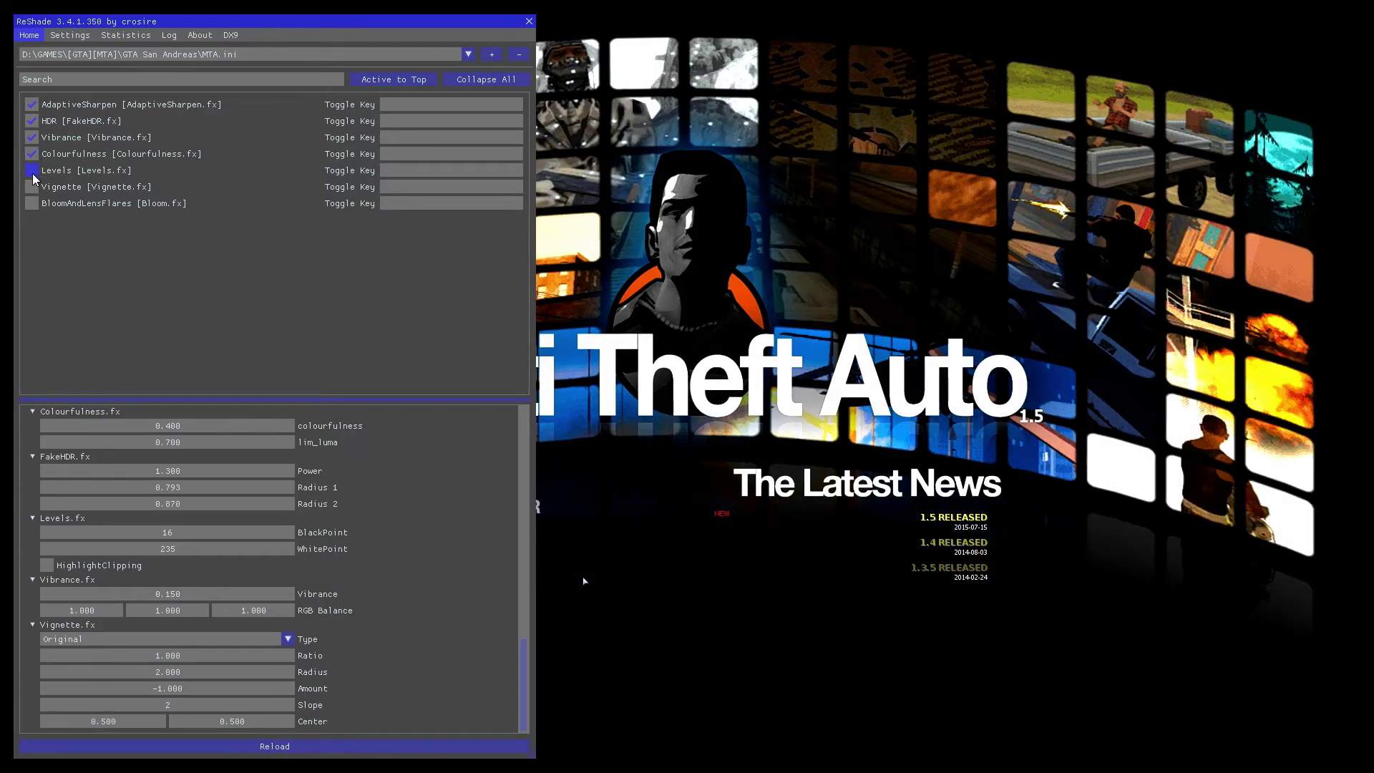
{"action": "left_click", "coordinate": [33, 202]}
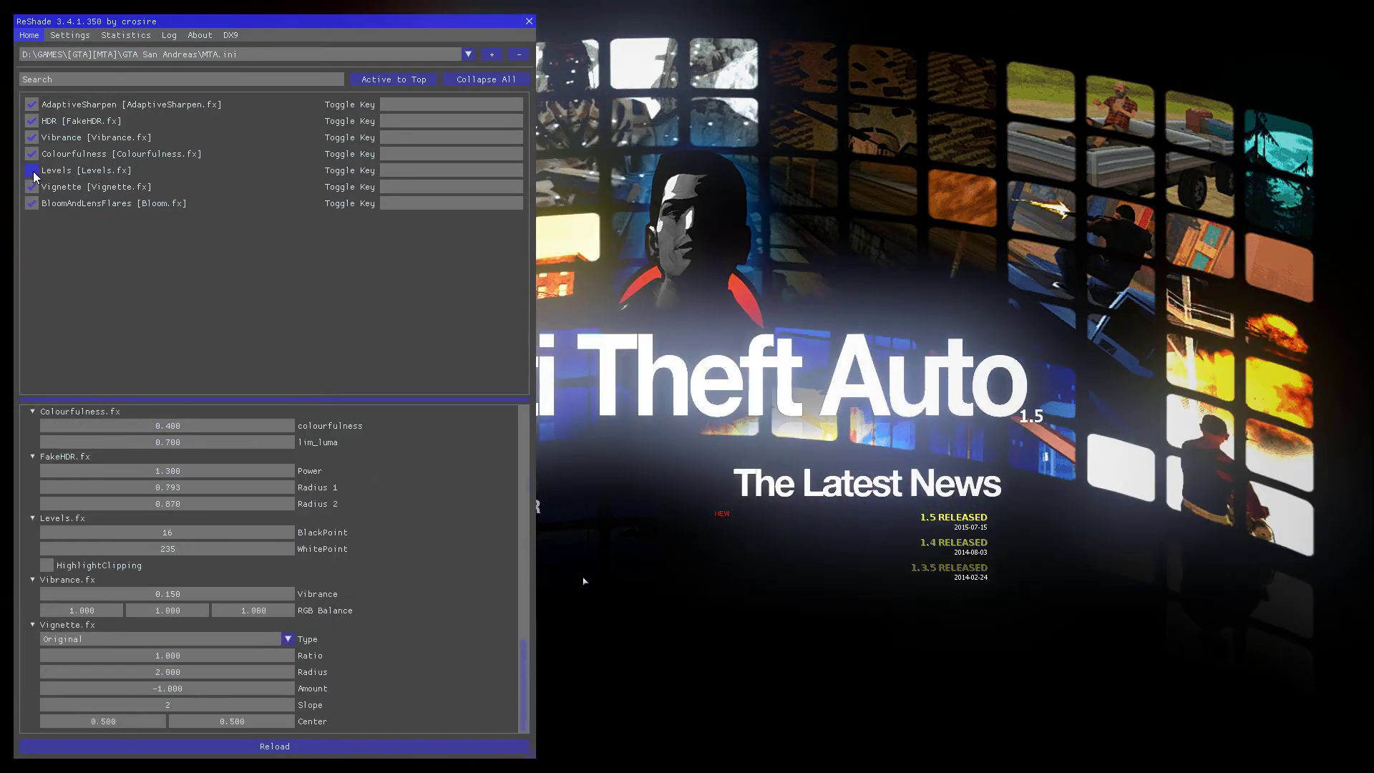
{"action": "left_click", "coordinate": [32, 170]}
{"action": "left_click", "coordinate": [33, 202]}
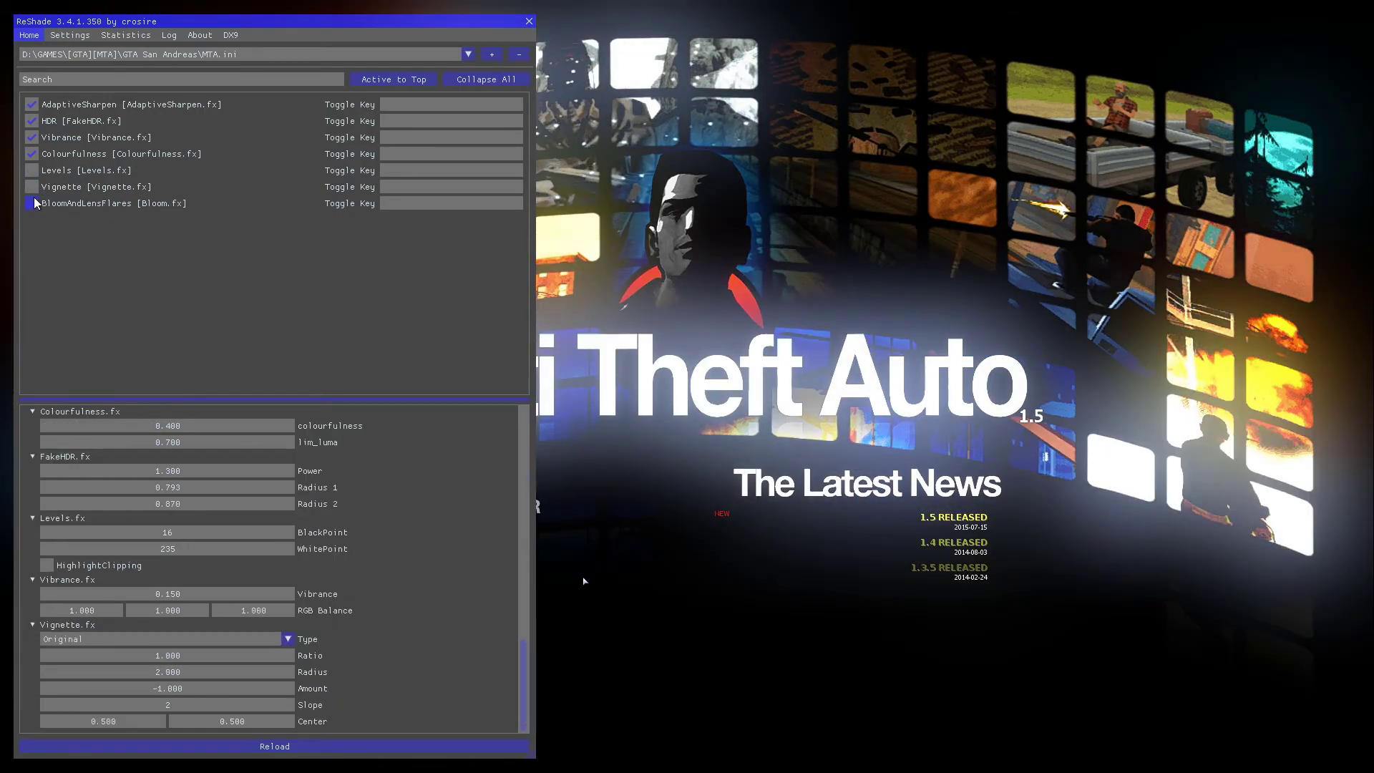
Briefly hide the overlay, turn Colourfulness off and back on, then close the overlay.
{"action": "key", "text": "shift+F2"}
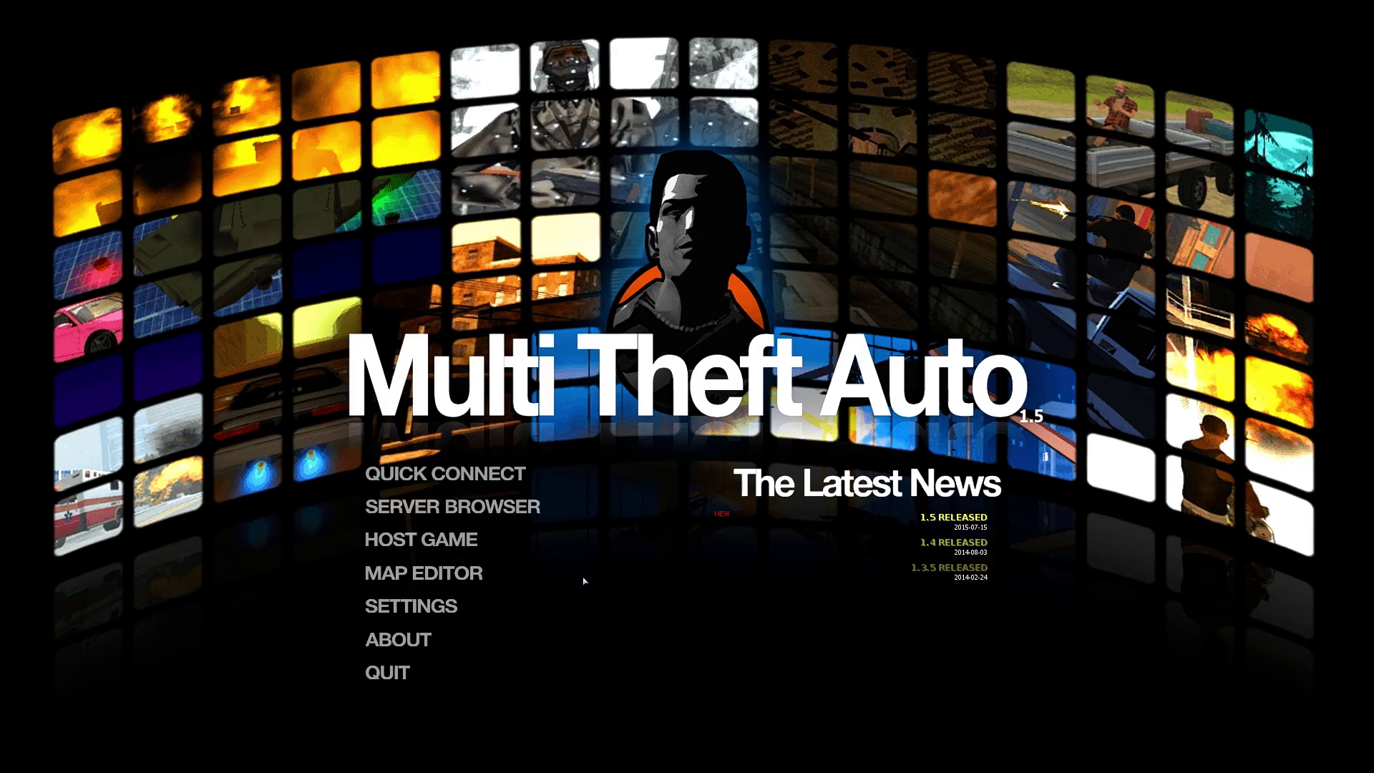
{"action": "key", "text": "shift+F2"}
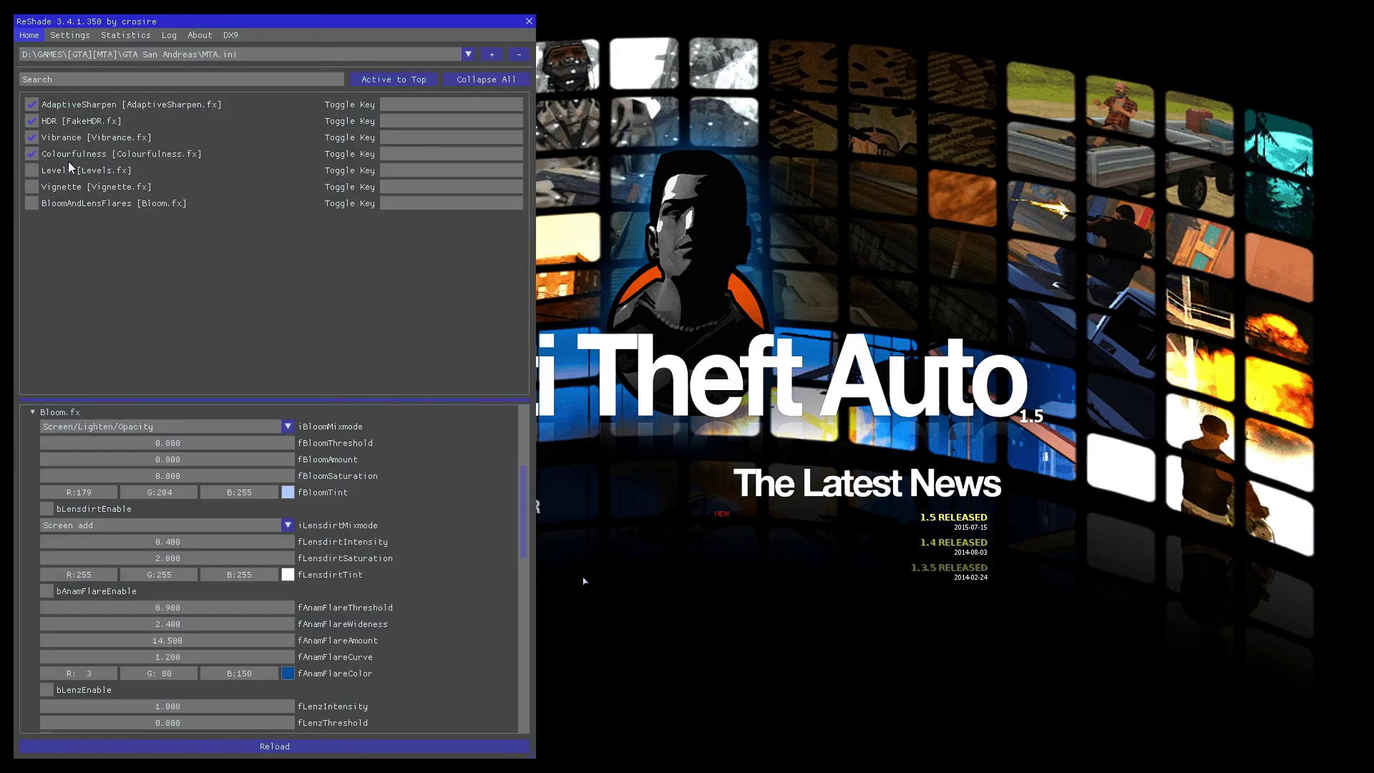
{"action": "left_click", "coordinate": [32, 154]}
{"action": "left_click", "coordinate": [33, 154]}
{"action": "key", "text": "shift+F2"}
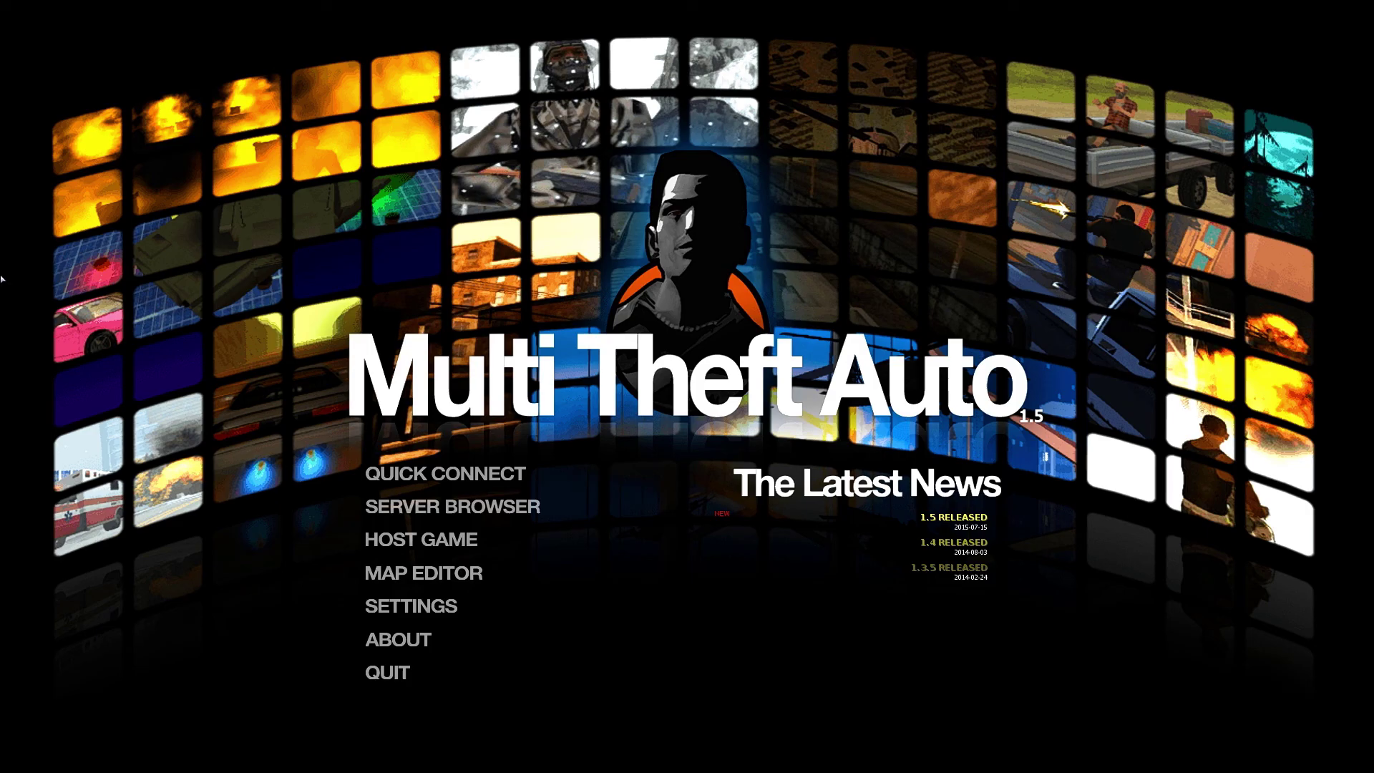